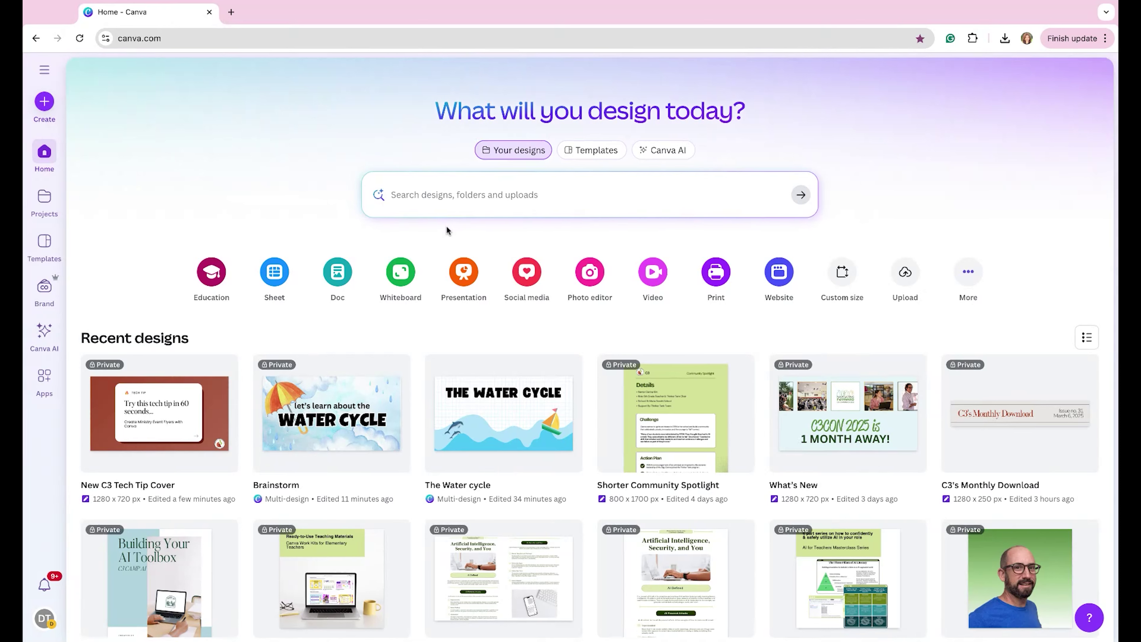
# Create a blank presentation and search its templates for "water cycle lesson".
pyautogui.click(463, 272)
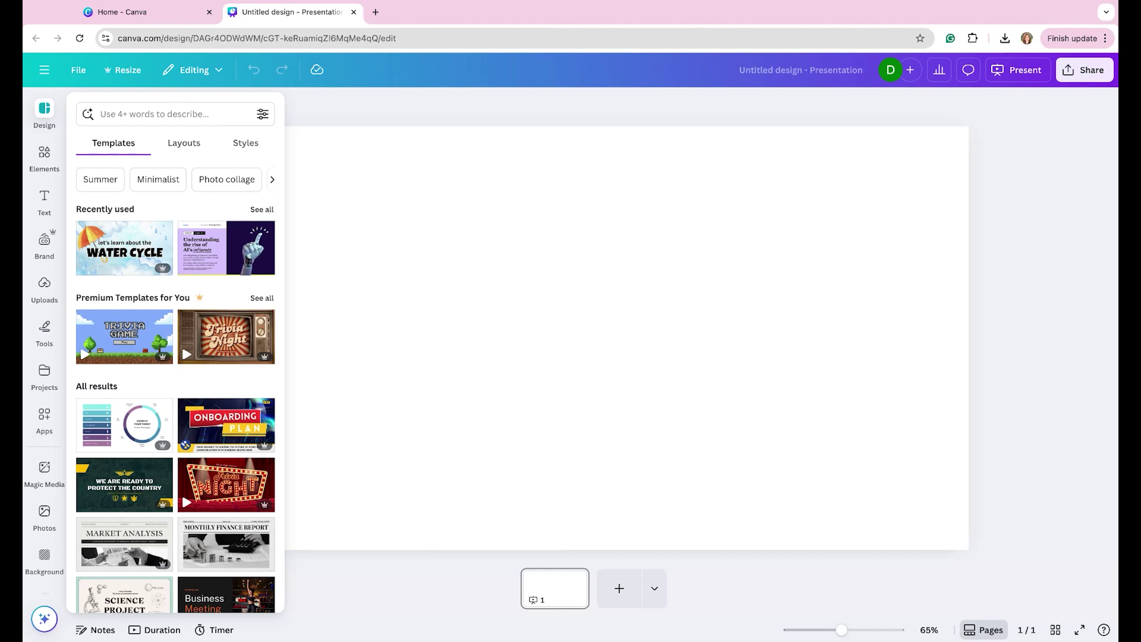
pyautogui.click(145, 116)
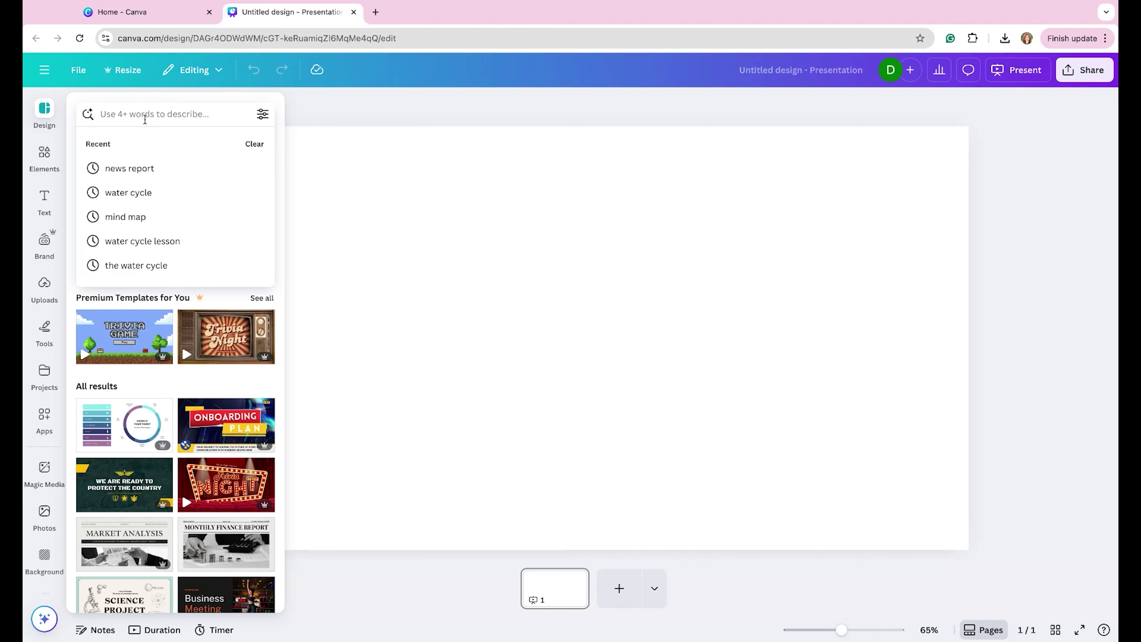
pyautogui.write('wat')
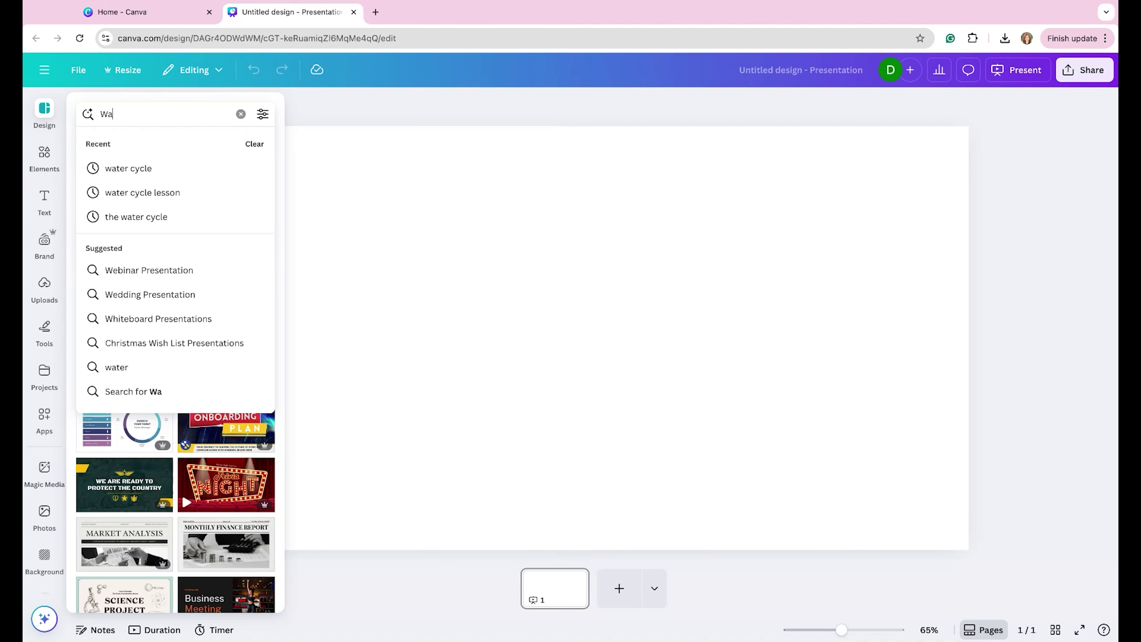
pyautogui.click(135, 191)
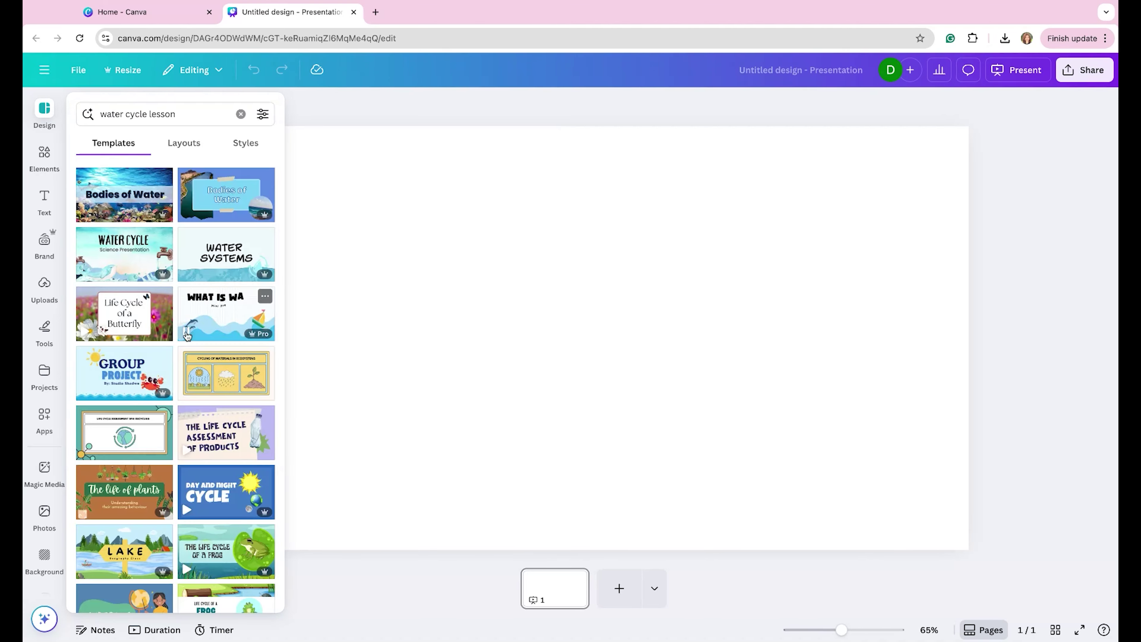
# Find the Water Cycle Presentation in Blue Watercolor template and apply all its pages to the presentation.
pyautogui.scroll(-2, 200, 380)
pyautogui.scroll(-8, 200, 380)
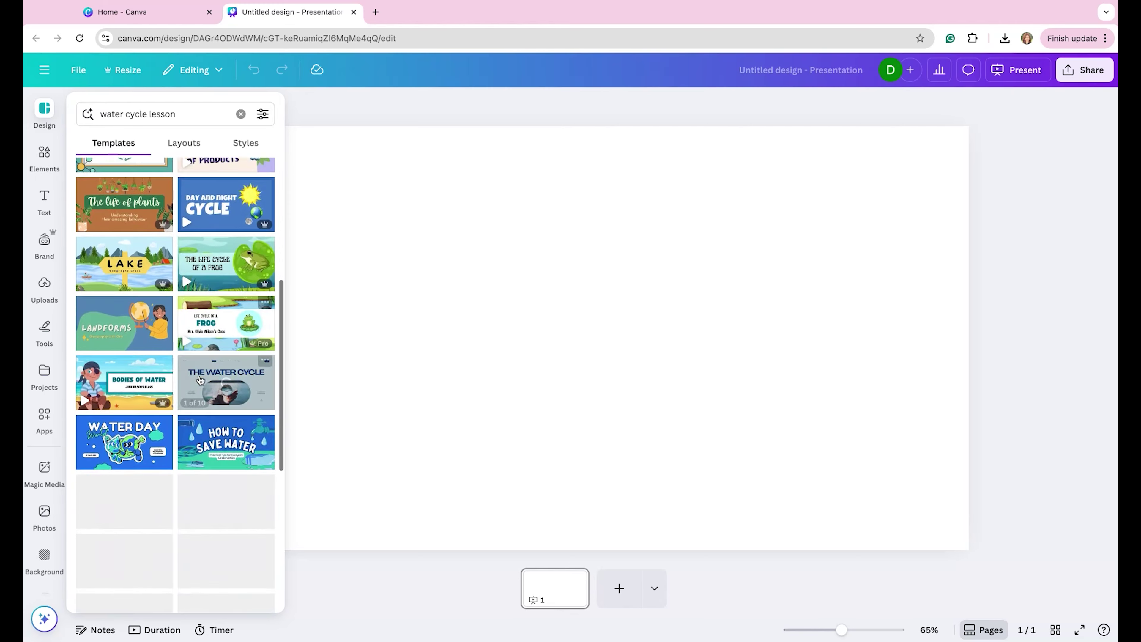
pyautogui.click(130, 397)
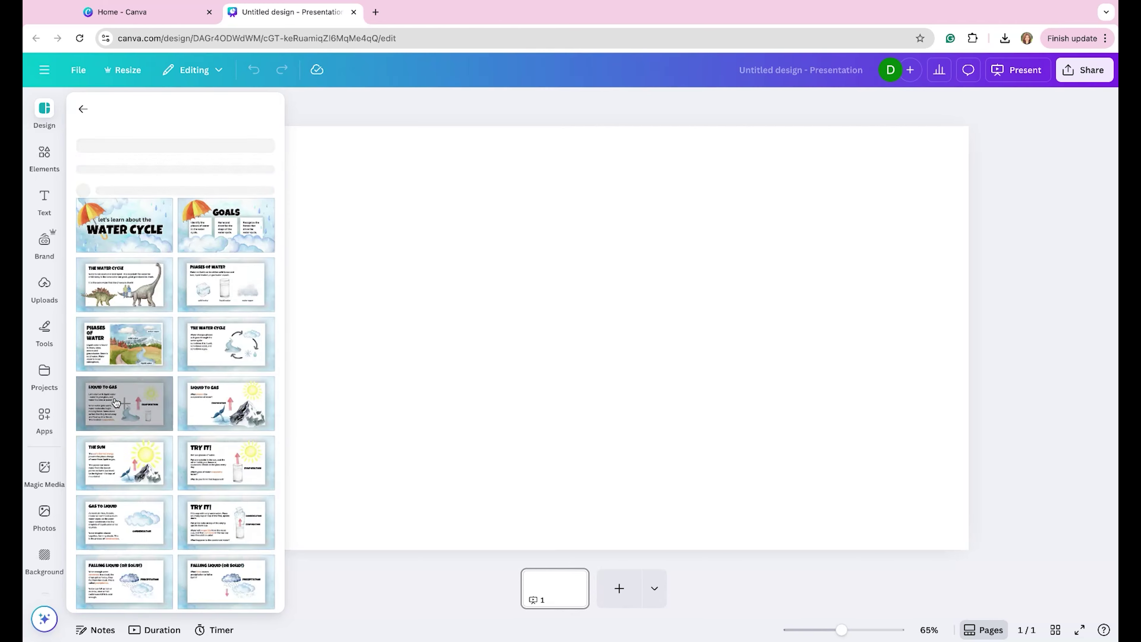
pyautogui.scroll(-10, 207, 375)
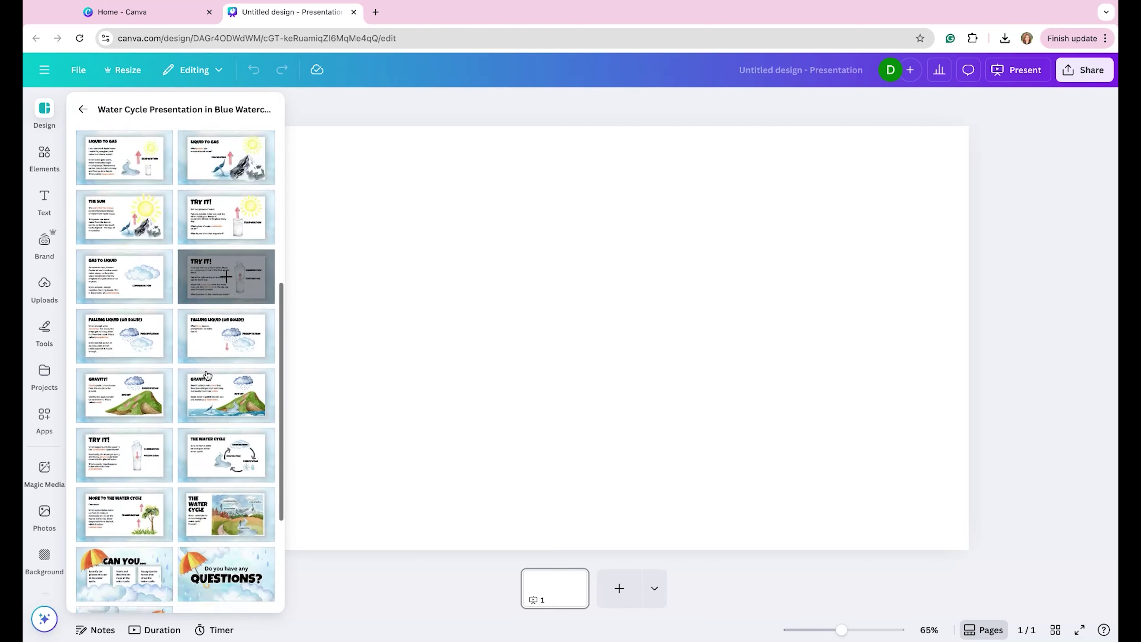
pyautogui.scroll(10, 197, 383)
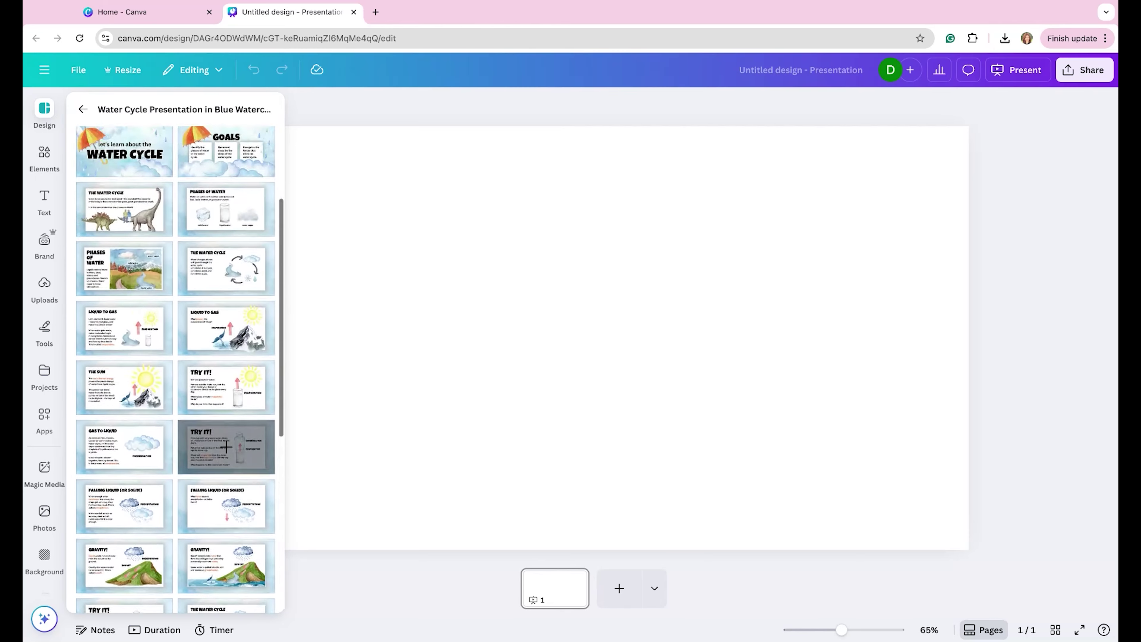
pyautogui.click(184, 249)
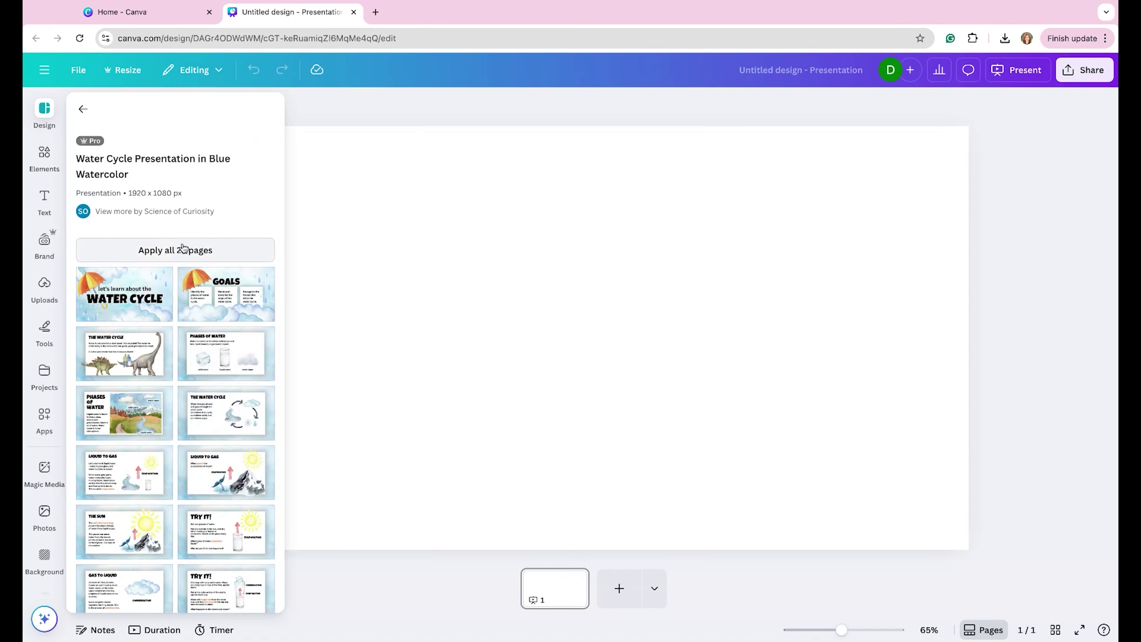
pyautogui.click(333, 355)
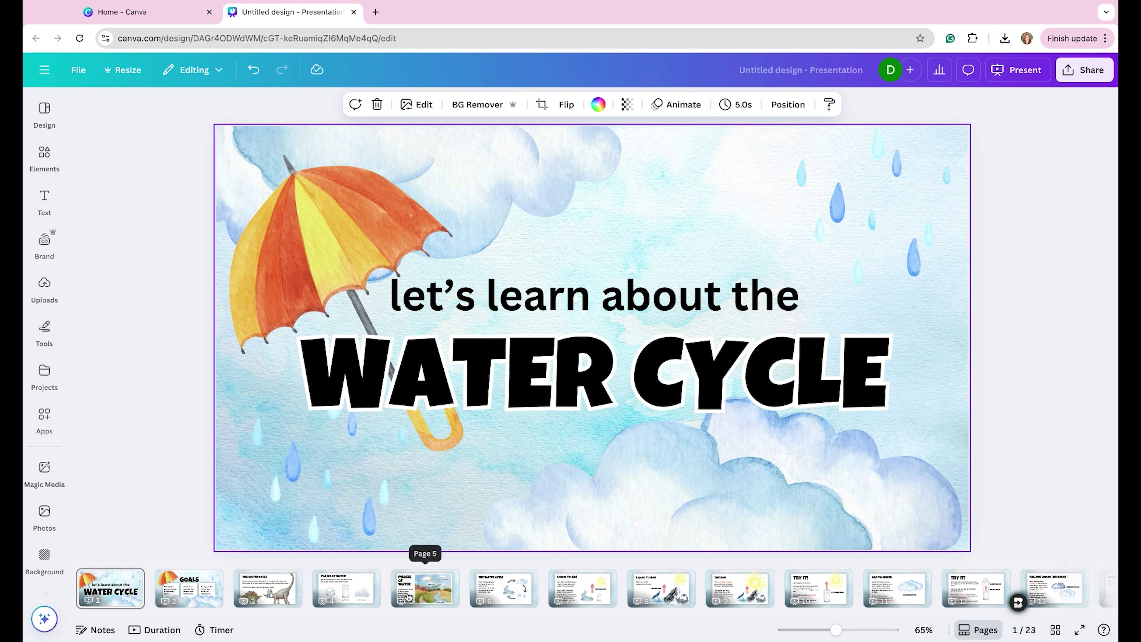
# Add a whiteboard page after the last slide of the water cycle presentation.
pyautogui.hscroll(2, 408, 597)
pyautogui.hscroll(-2, 408, 596)
pyautogui.hscroll(20, 408, 597)
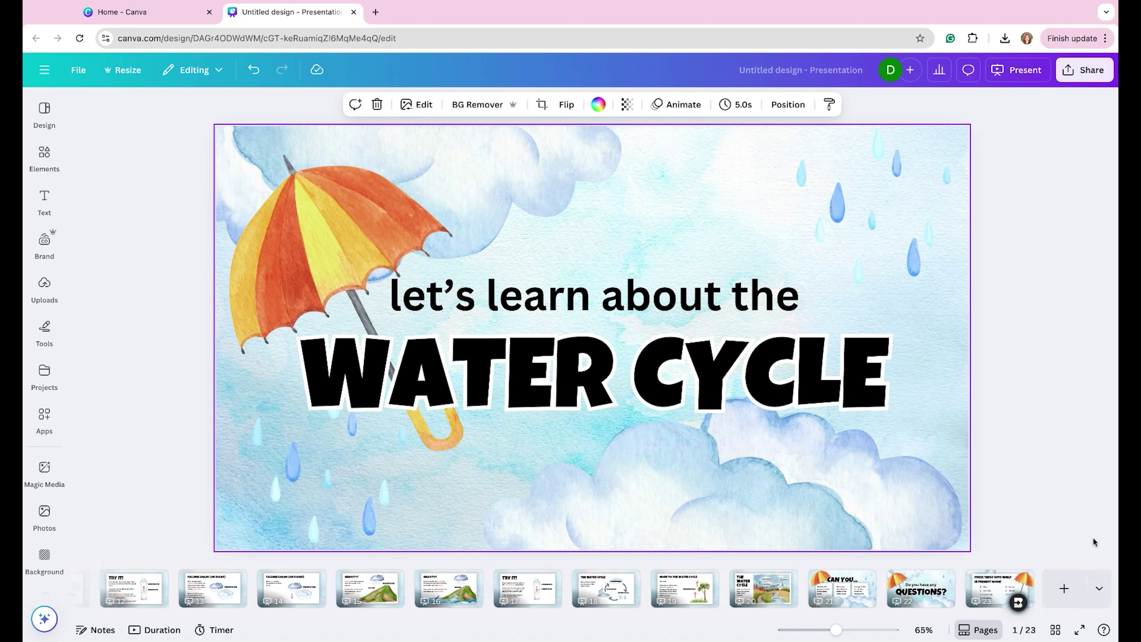
pyautogui.click(1099, 591)
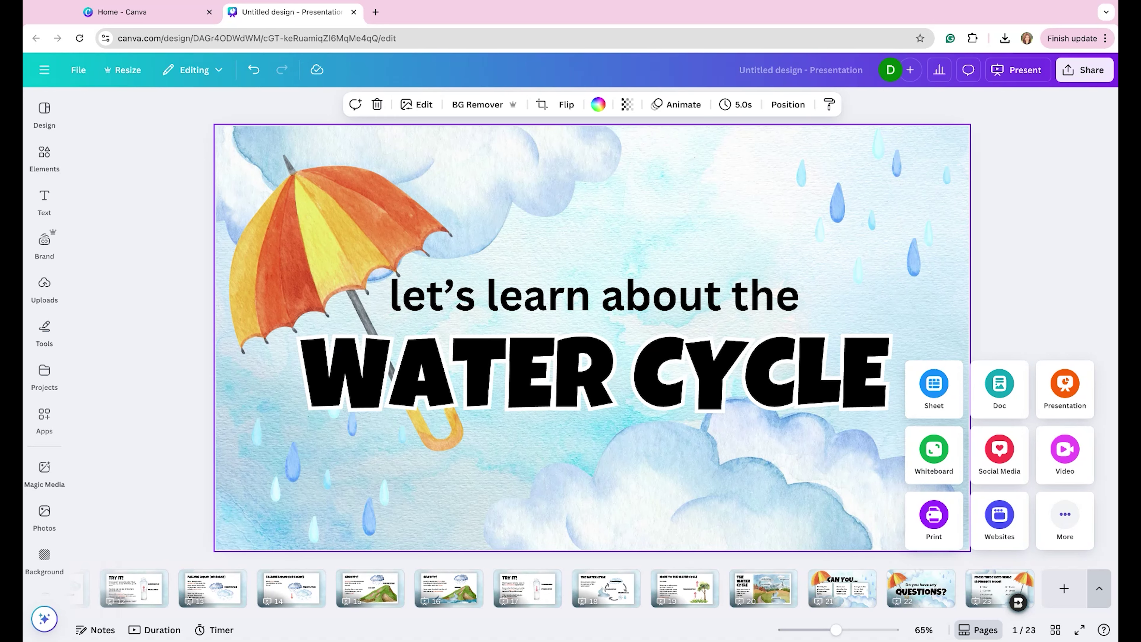
pyautogui.click(933, 452)
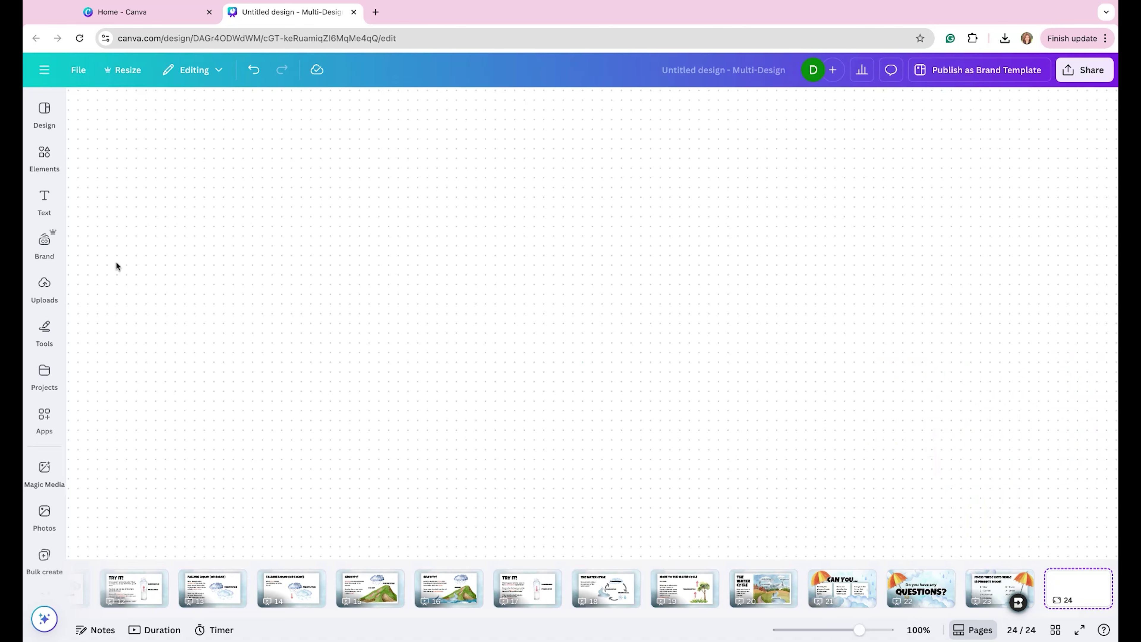
# Search the whiteboard templates for "mind map" and apply the Mind Map Brainstorm Whiteboard template.
pyautogui.click(44, 112)
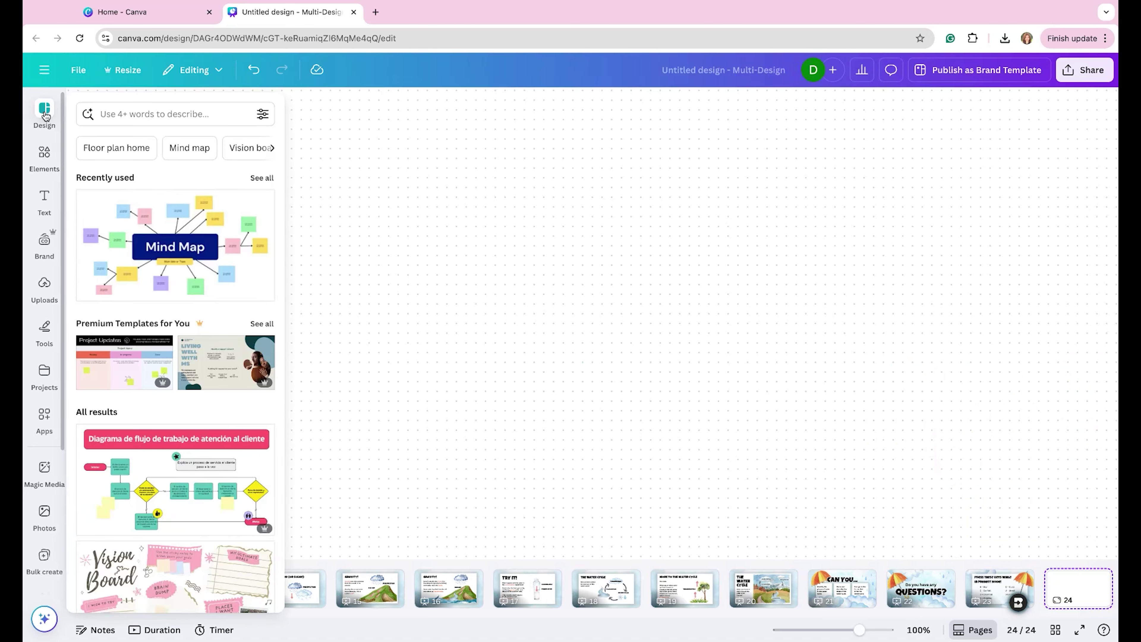
pyautogui.click(146, 108)
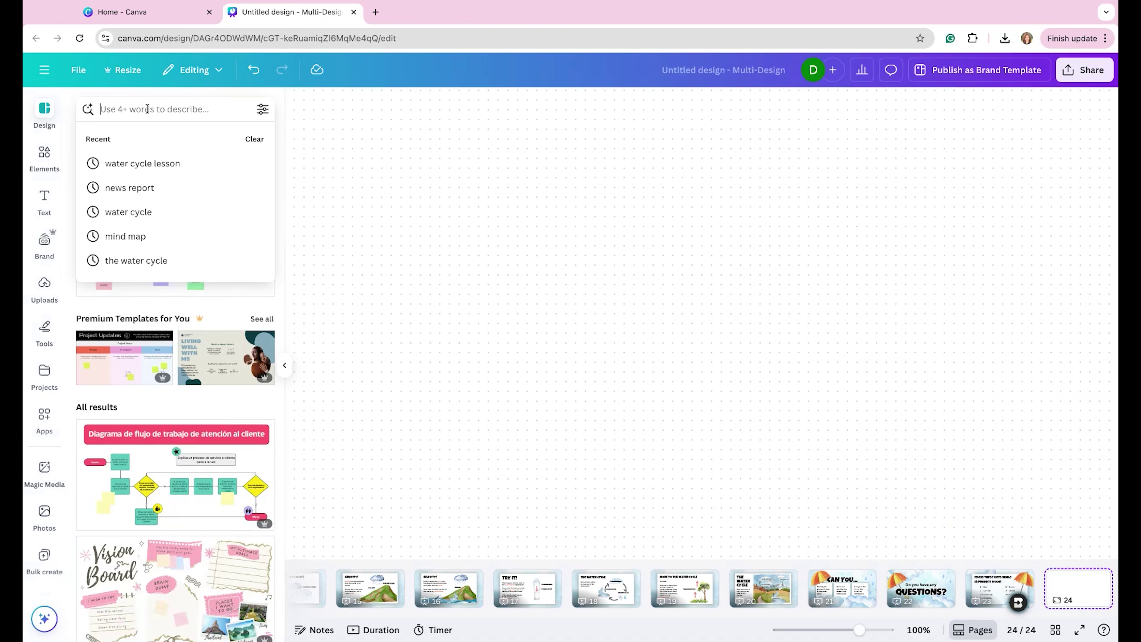
pyautogui.click(125, 235)
pyautogui.scroll(-2, 174, 365)
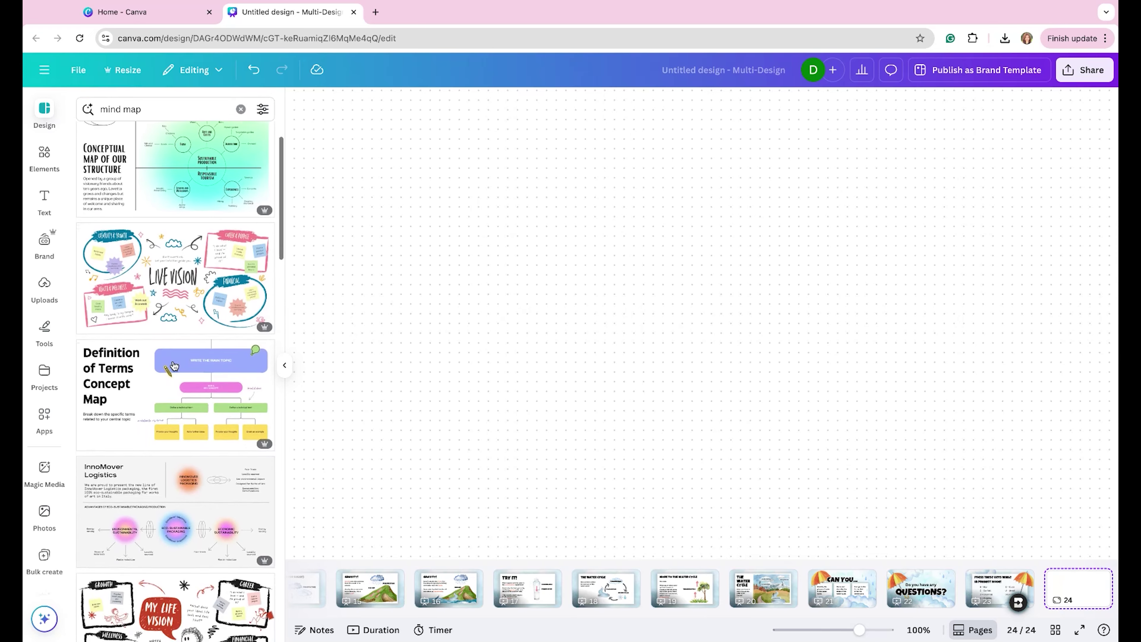
pyautogui.scroll(-10, 174, 365)
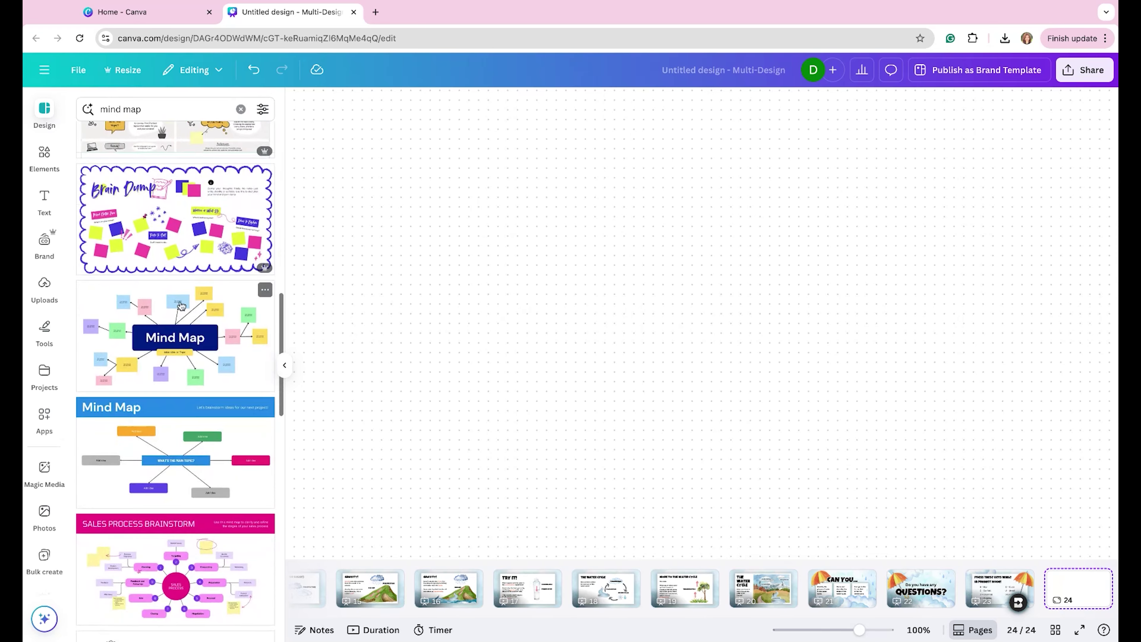
pyautogui.click(148, 339)
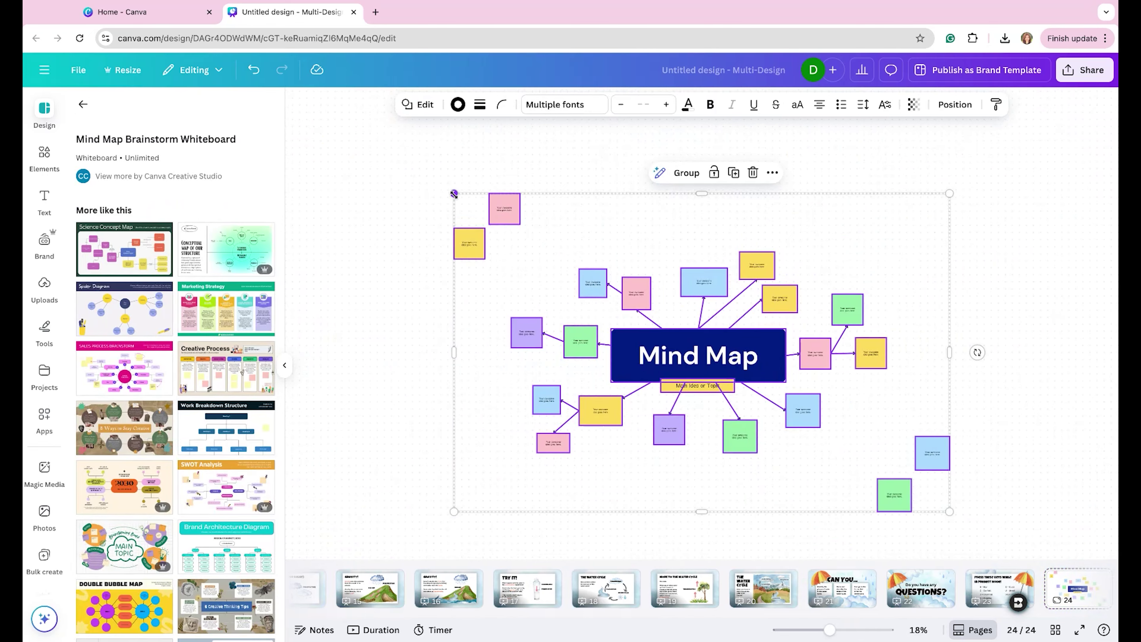
# Enlarge the whole mind map on the whiteboard and change its central title to "Brainstorm".
pyautogui.moveTo(454, 193); pyautogui.dragTo(342, 121)
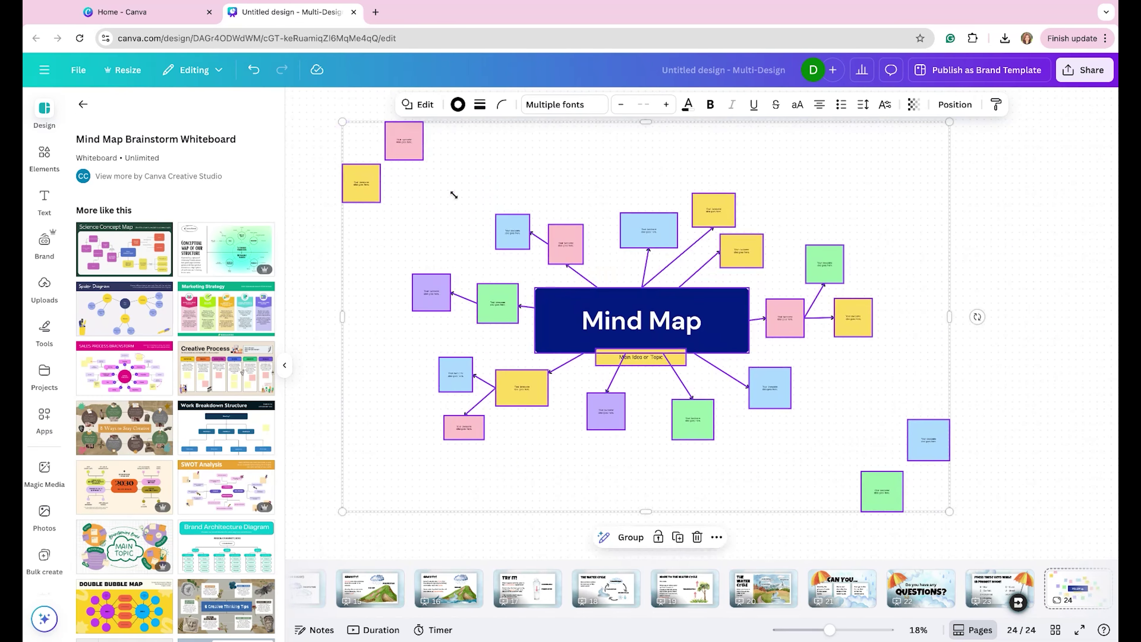
pyautogui.click(1002, 306)
pyautogui.click(661, 322)
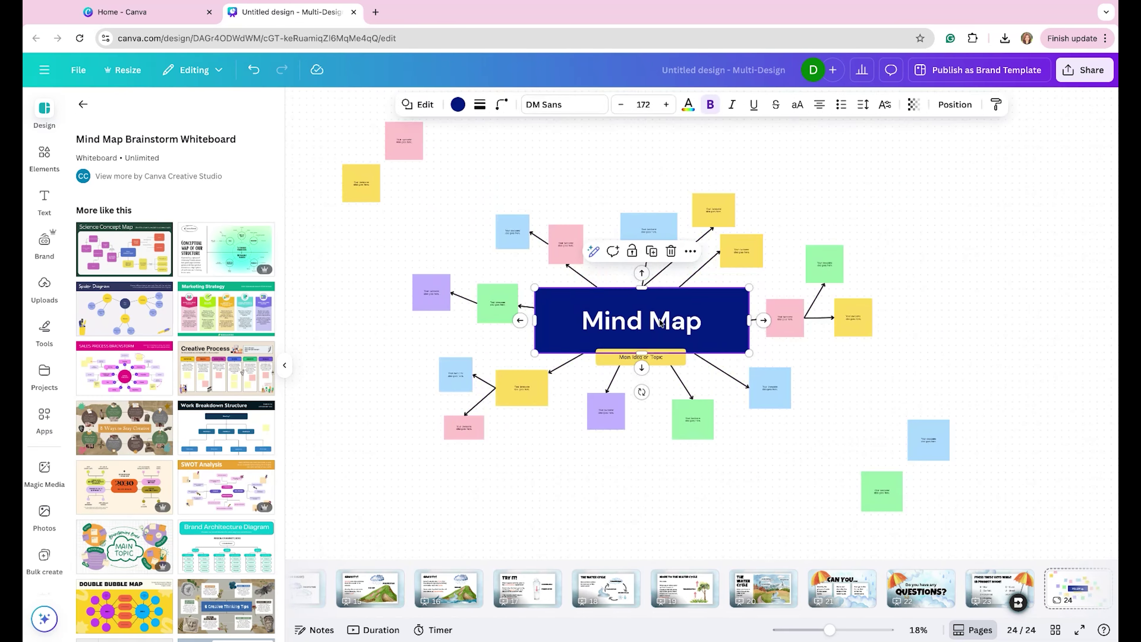
pyautogui.click(661, 322)
pyautogui.write('Br')
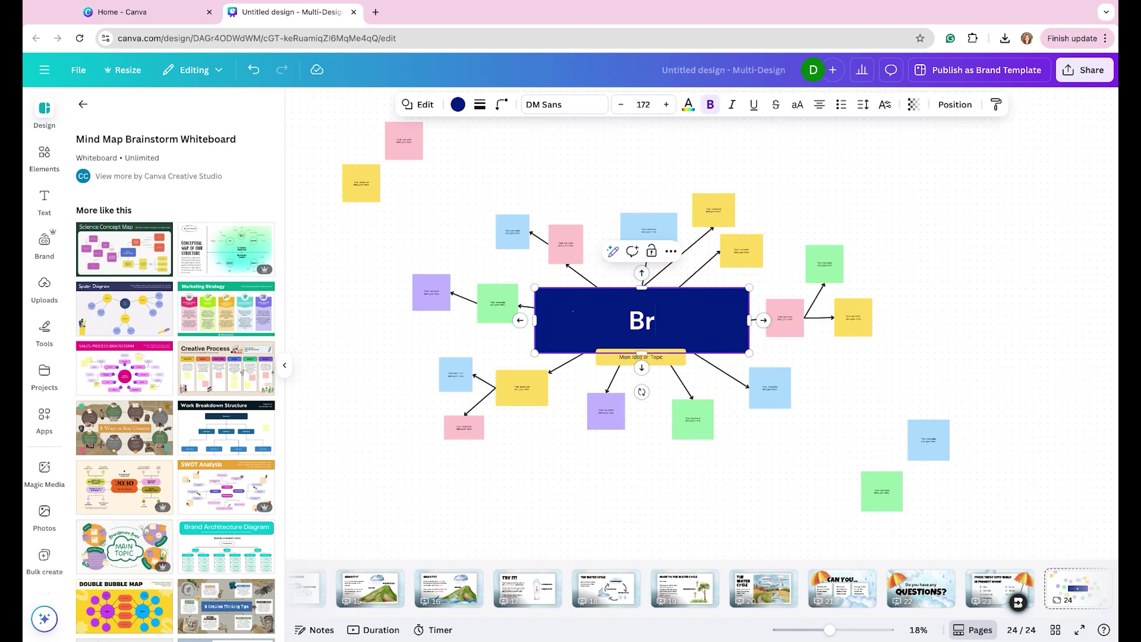
pyautogui.write('ainstorm')
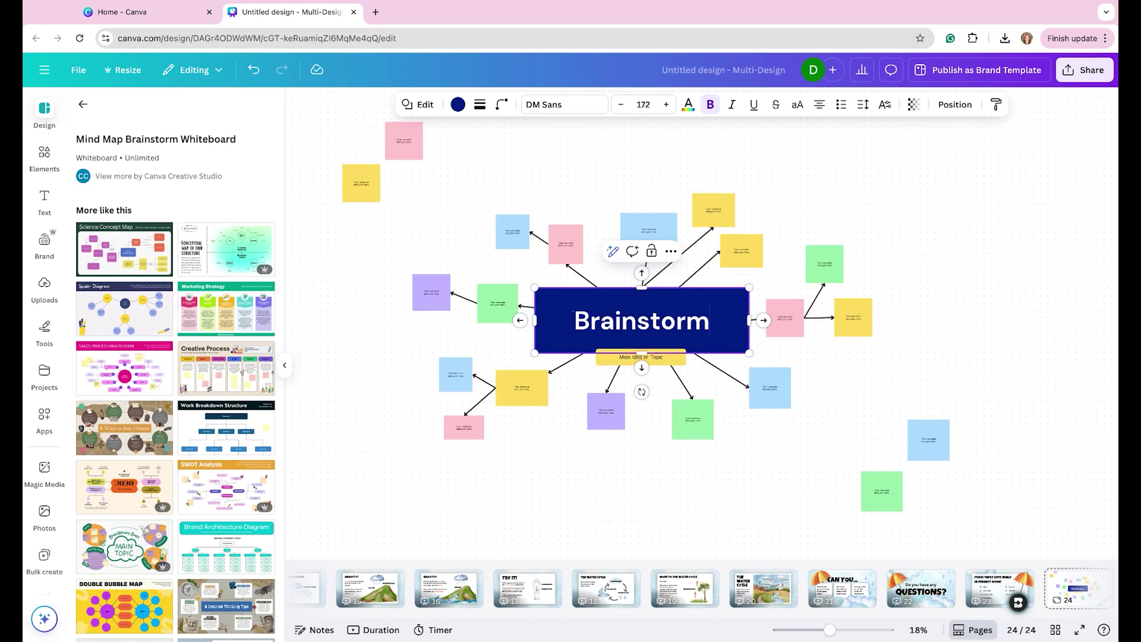
# Replace the yellow subtitle under the Brainstorm title with "What if there was no evaporation—would the water cycle still work?".
pyautogui.click(620, 362)
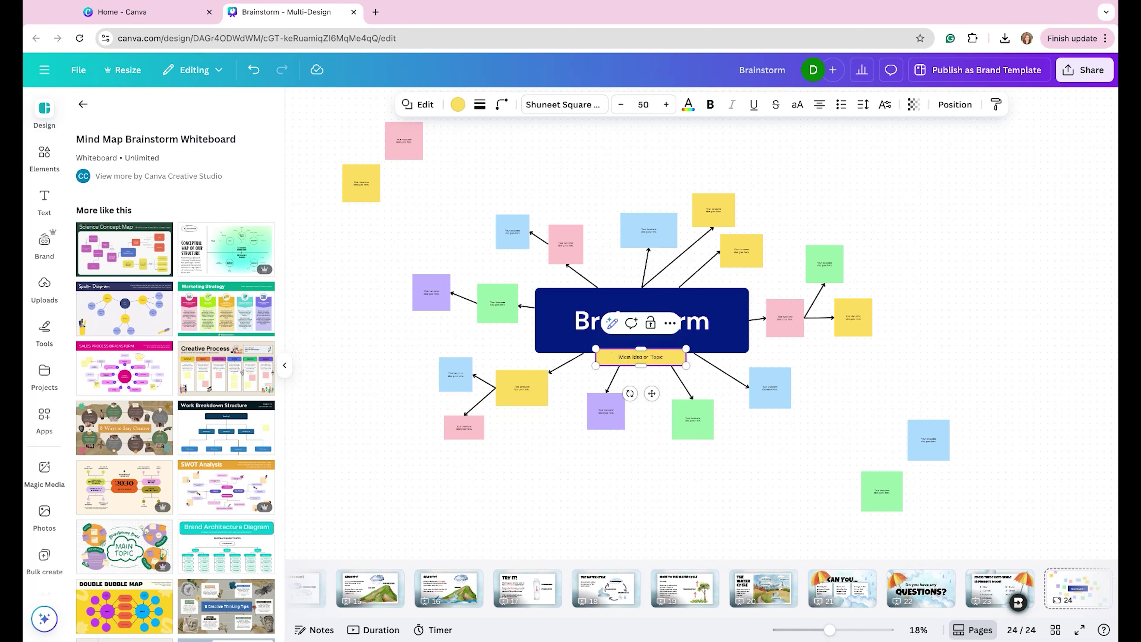
pyautogui.click(490, 457)
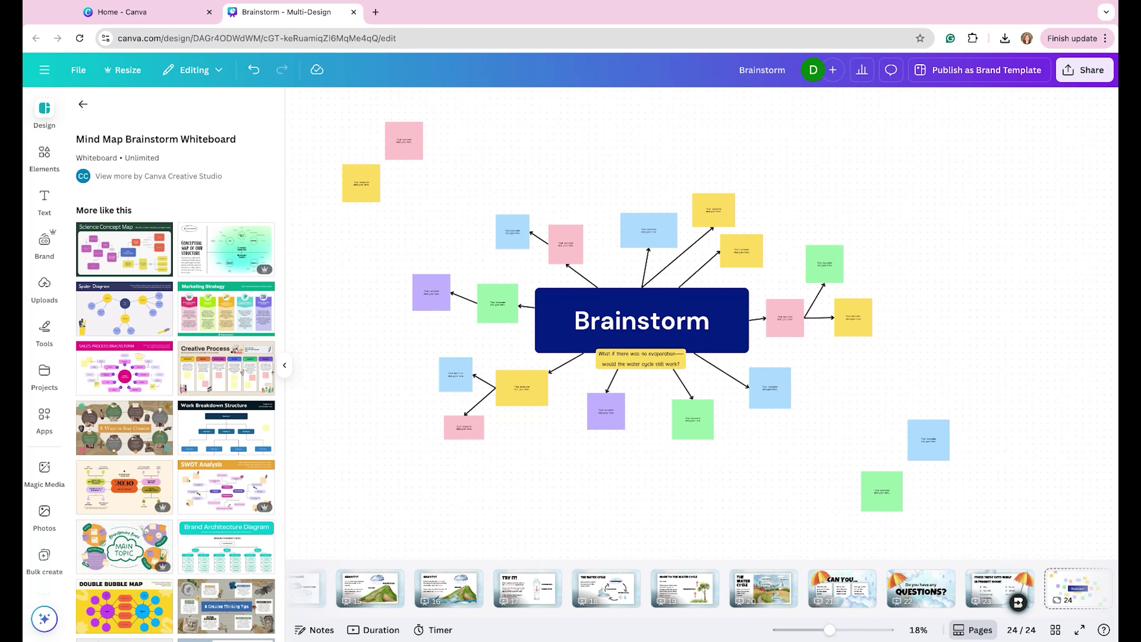
pyautogui.click(447, 431)
pyautogui.click(416, 458)
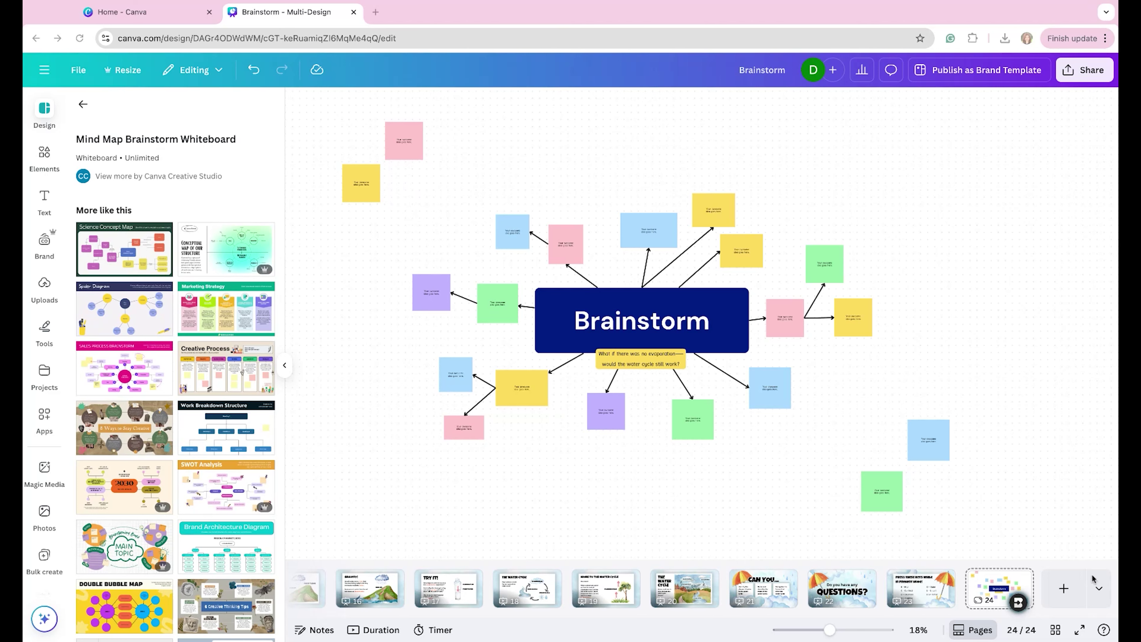
# Search the additional page types for "worksheet" and add a Worksheet (Portrait) page after the whiteboard.
pyautogui.click(1098, 590)
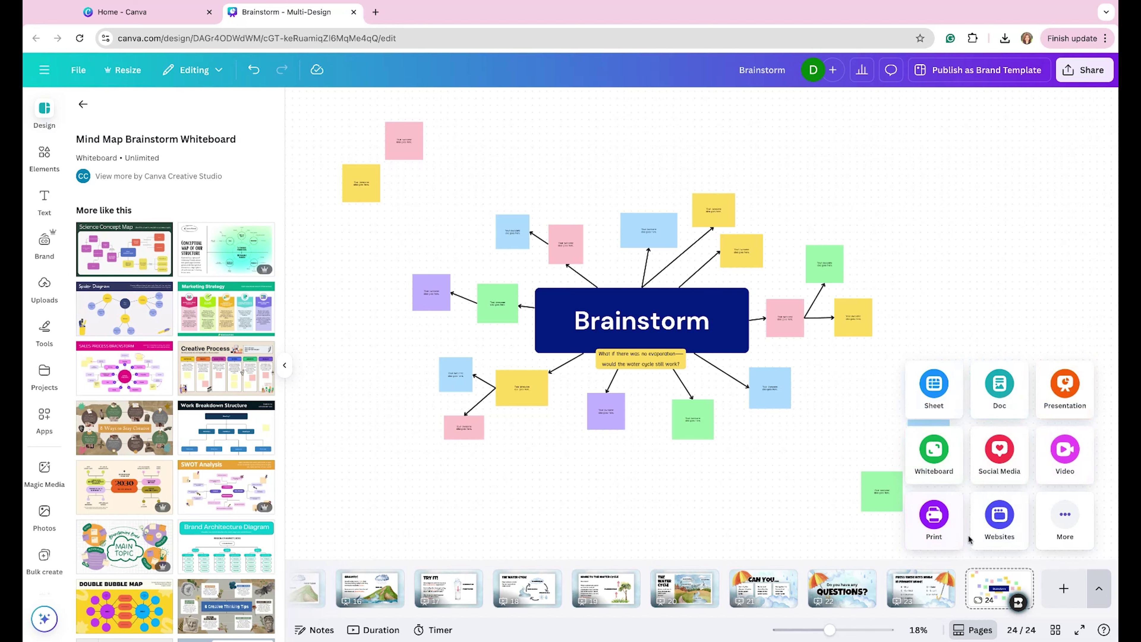
pyautogui.click(1062, 525)
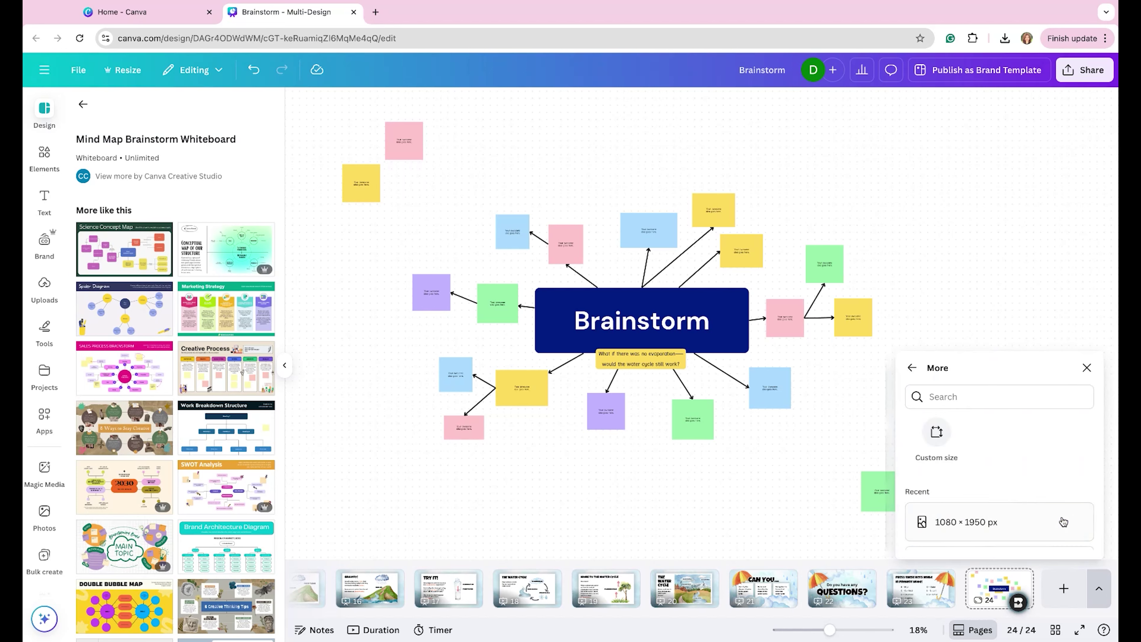
pyautogui.click(937, 396)
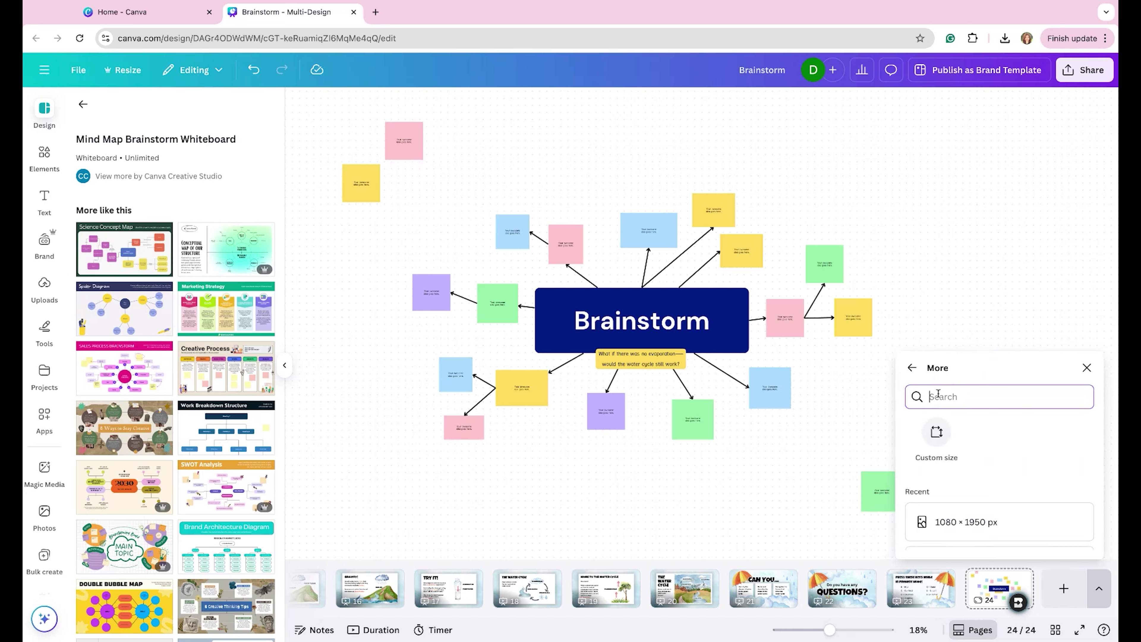
pyautogui.write('workshee')
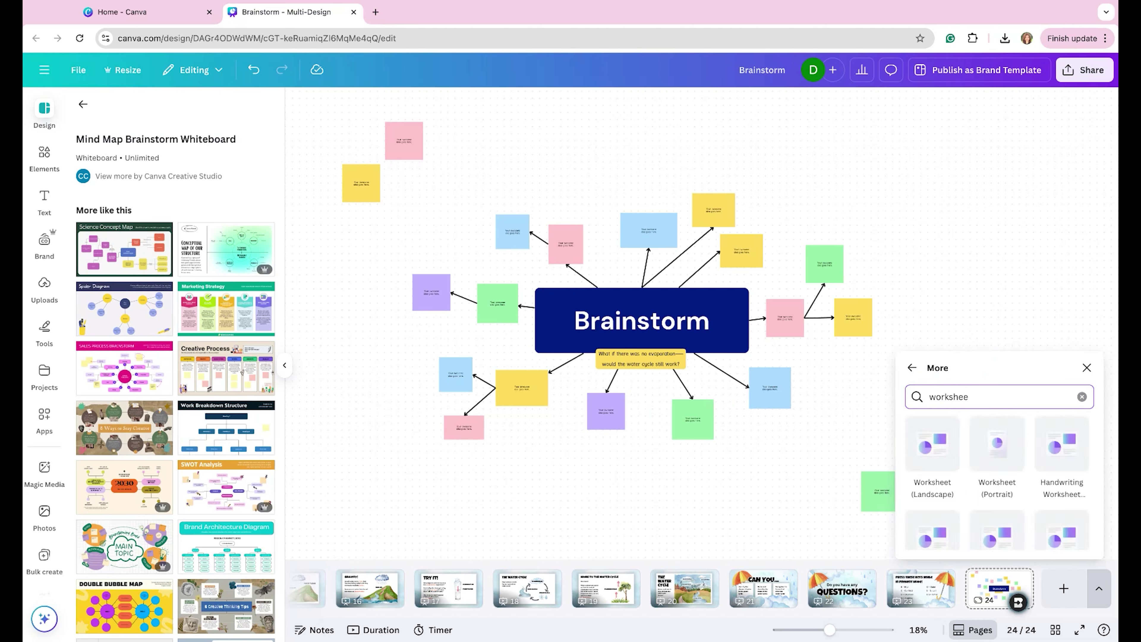
pyautogui.write('t')
pyautogui.click(994, 447)
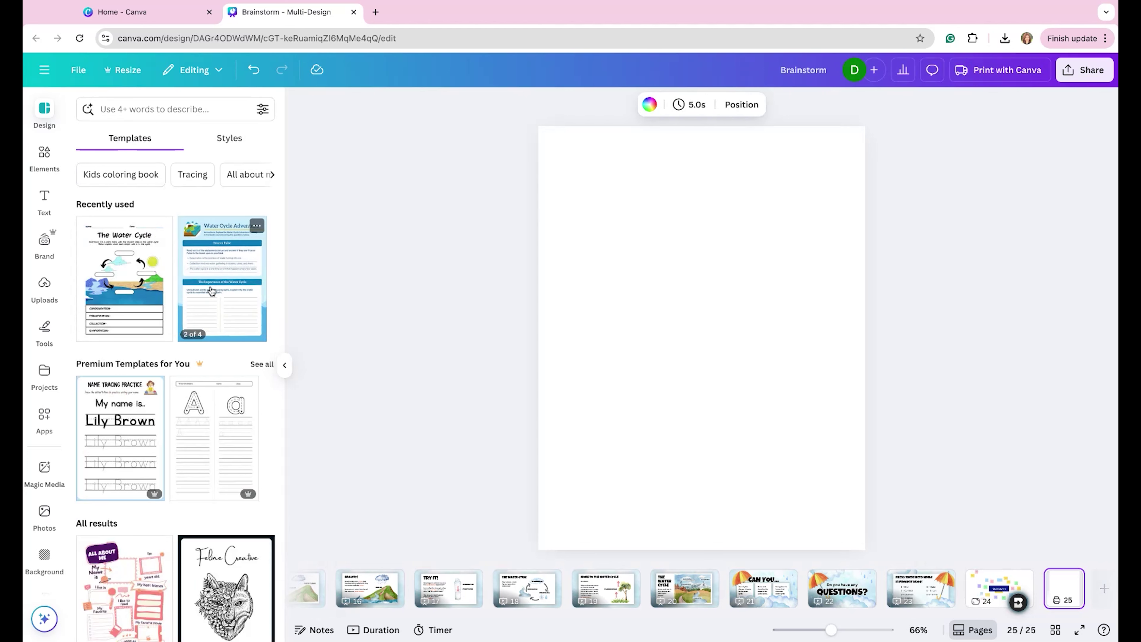
# Search the worksheet templates for "water cycle" and apply The Water Cycle Printable Science Worksheet in White Blue Illustrated Simple Style.
pyautogui.click(161, 110)
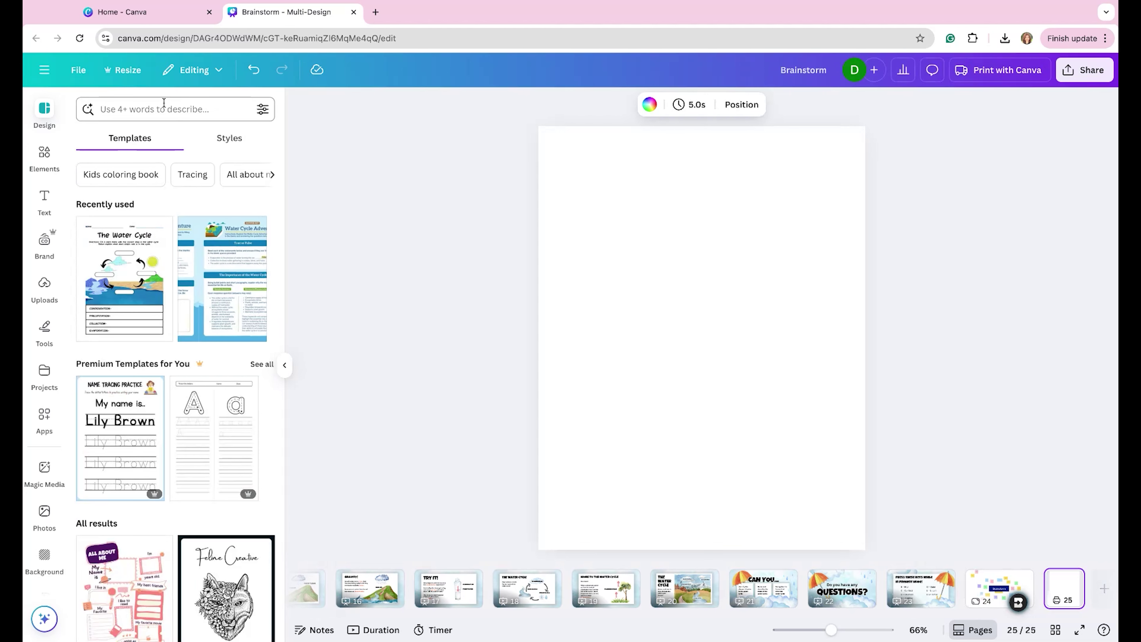
pyautogui.write('water cycle')
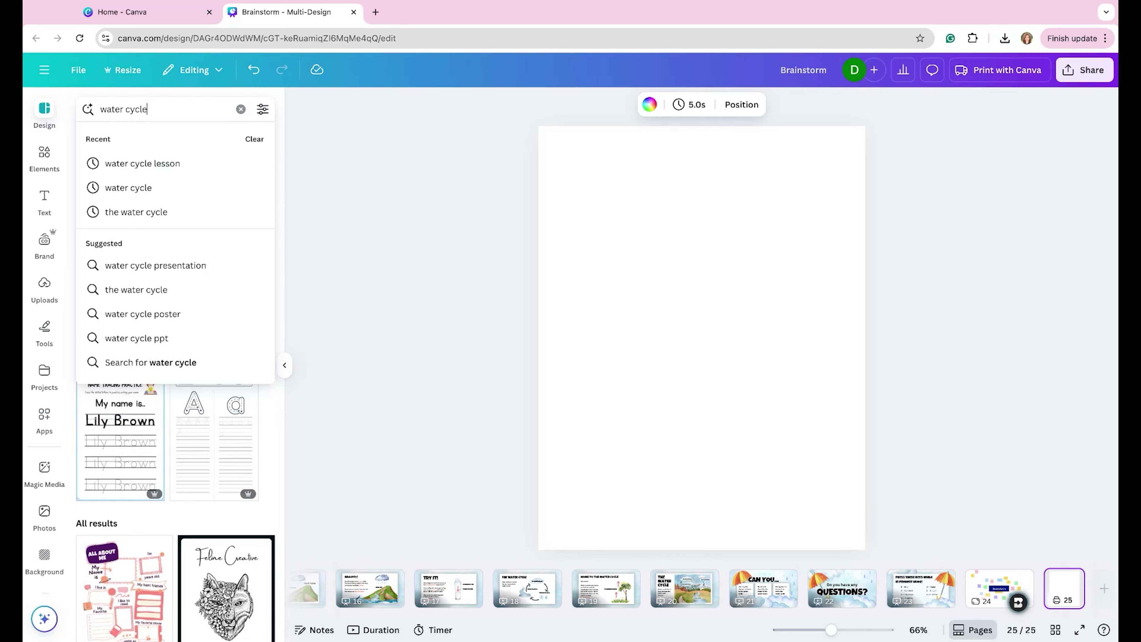
pyautogui.press('Return')
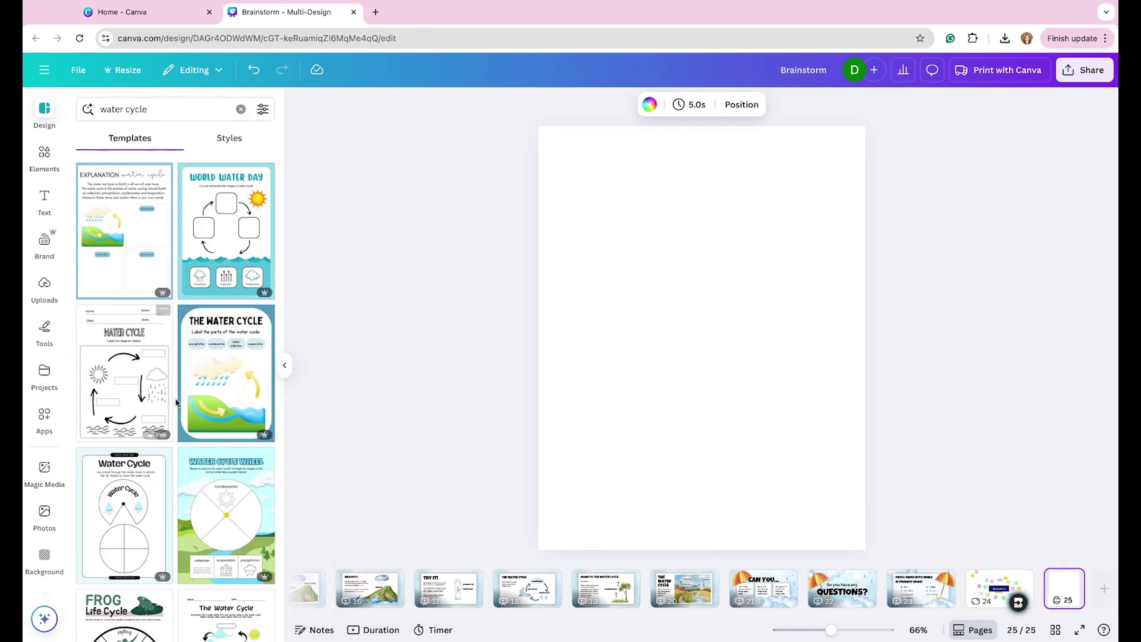
pyautogui.scroll(-2, 175, 402)
pyautogui.scroll(-8, 173, 401)
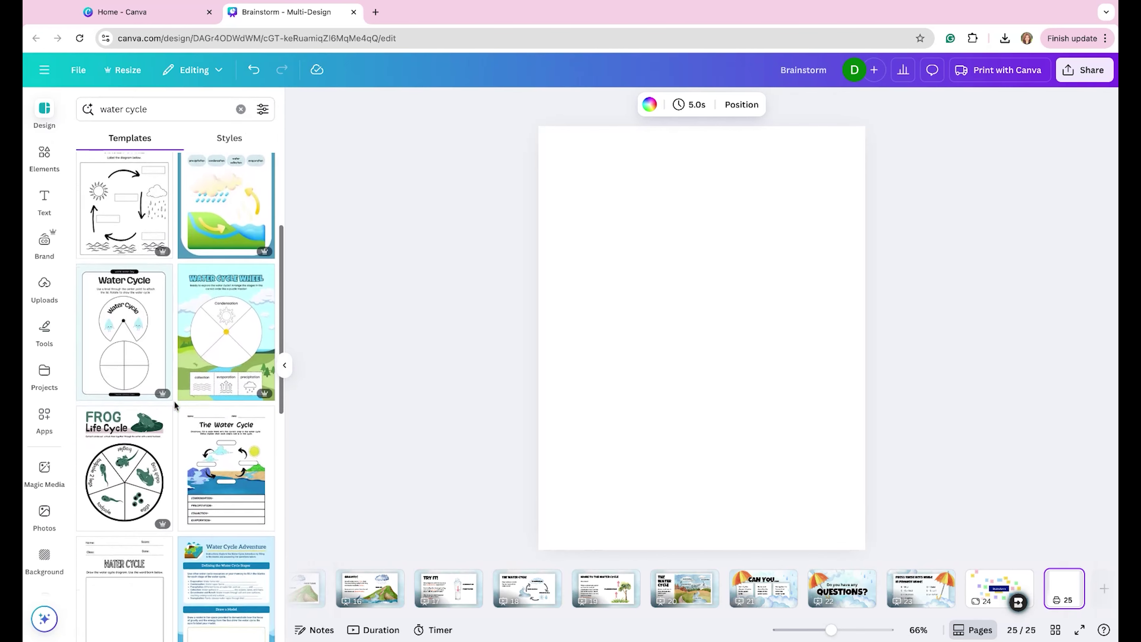
pyautogui.click(215, 399)
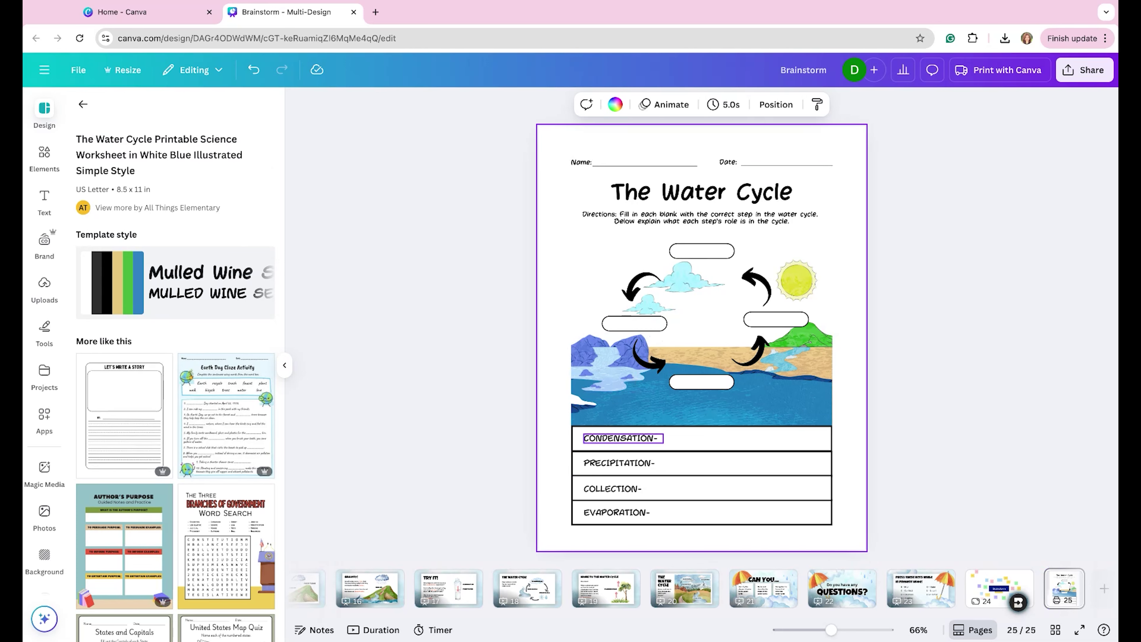
# Lock the "CONDENSATION-" text on the water cycle worksheet.
pyautogui.click(617, 442)
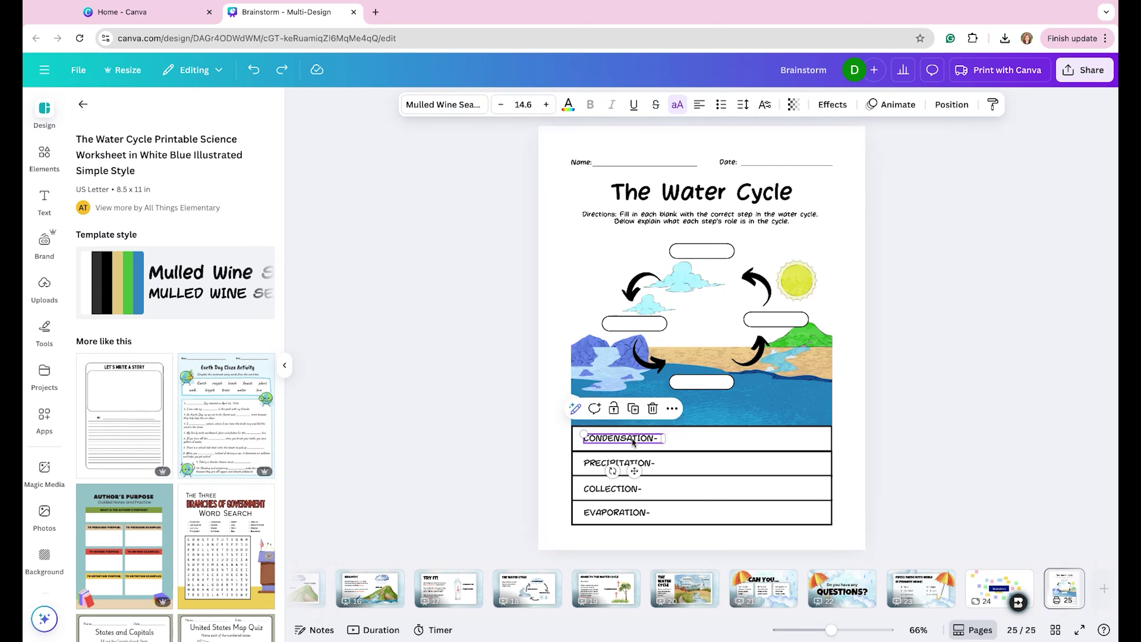
pyautogui.click(614, 409)
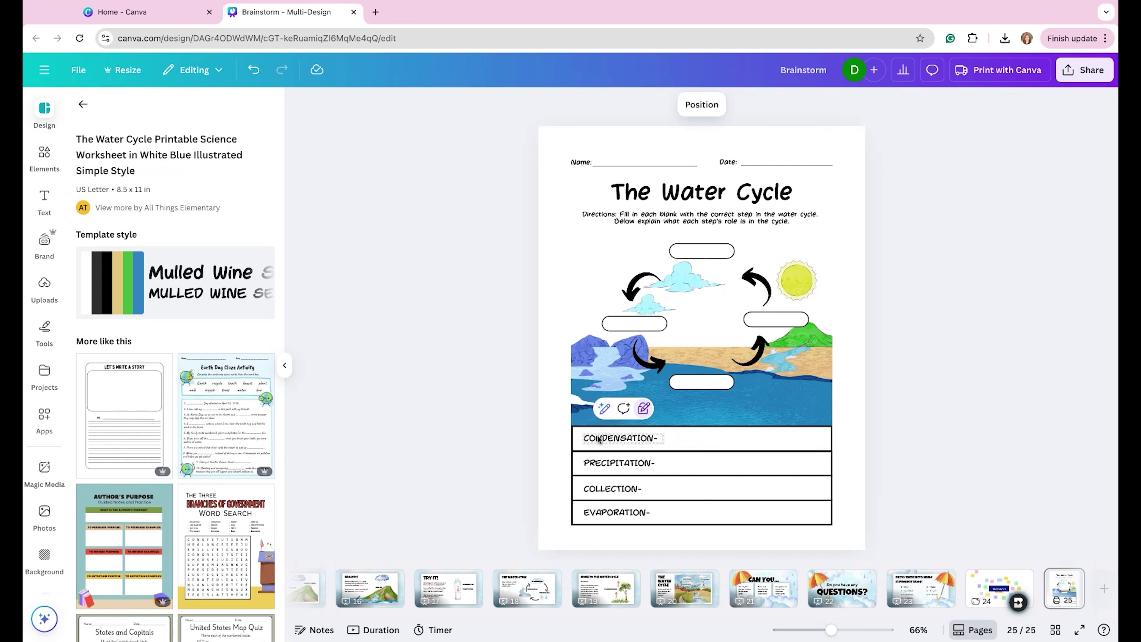